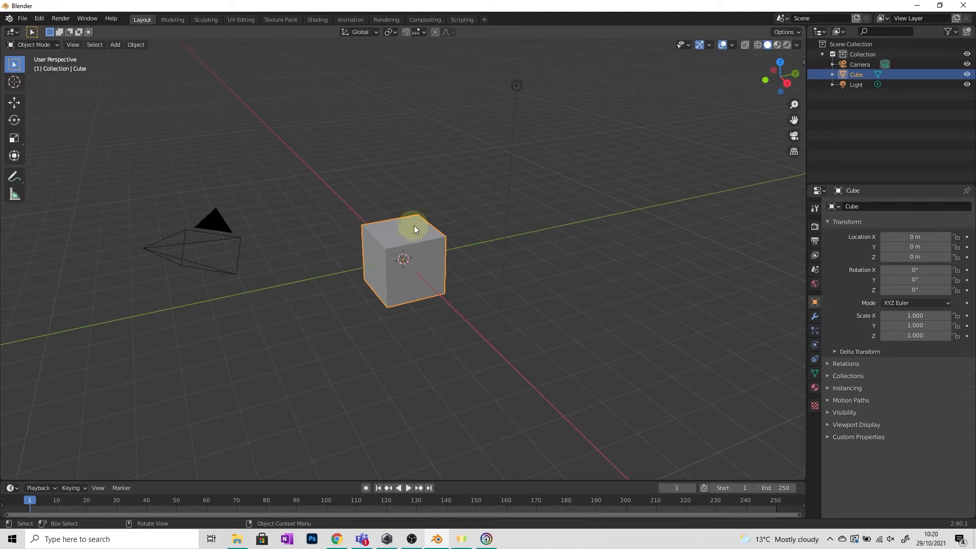
# Step: Switch the default cube into Edit Mode and return it to Object Mode
pyautogui.scroll(2, 438, 249)
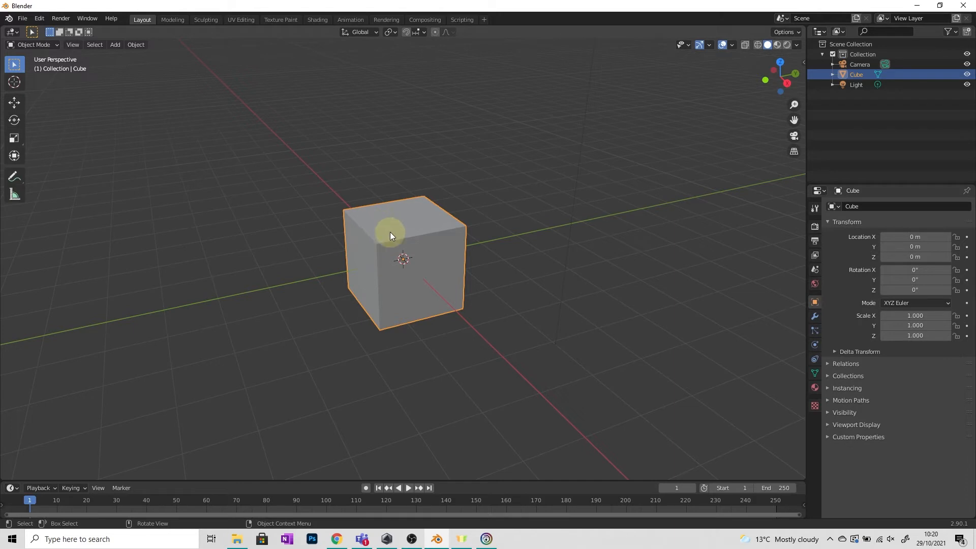
pyautogui.click(32, 46)
pyautogui.click(32, 69)
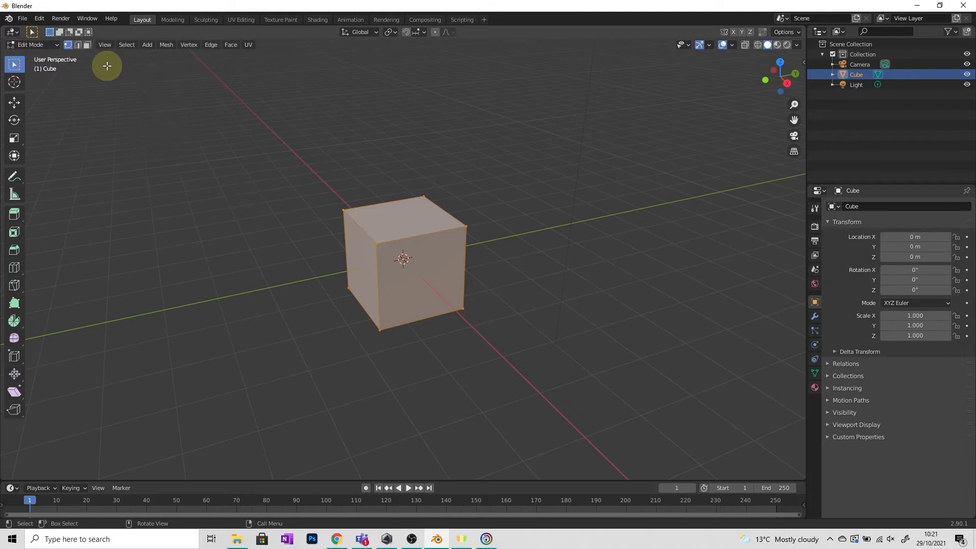
pyautogui.click(44, 44)
pyautogui.click(41, 56)
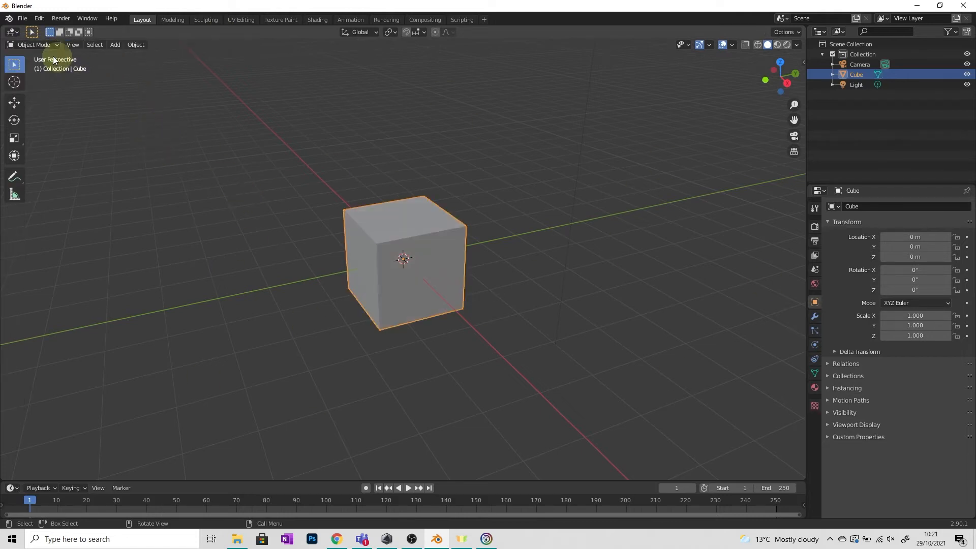
# Step: Try a Subdivision Surface modifier on the cube with Levels Viewport at 4, and remove it
pyautogui.click(815, 317)
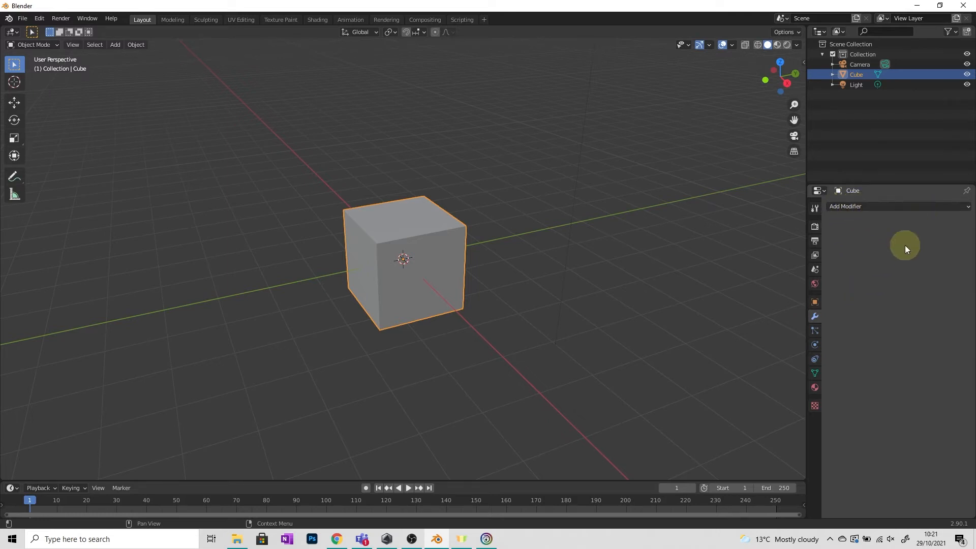
pyautogui.click(939, 208)
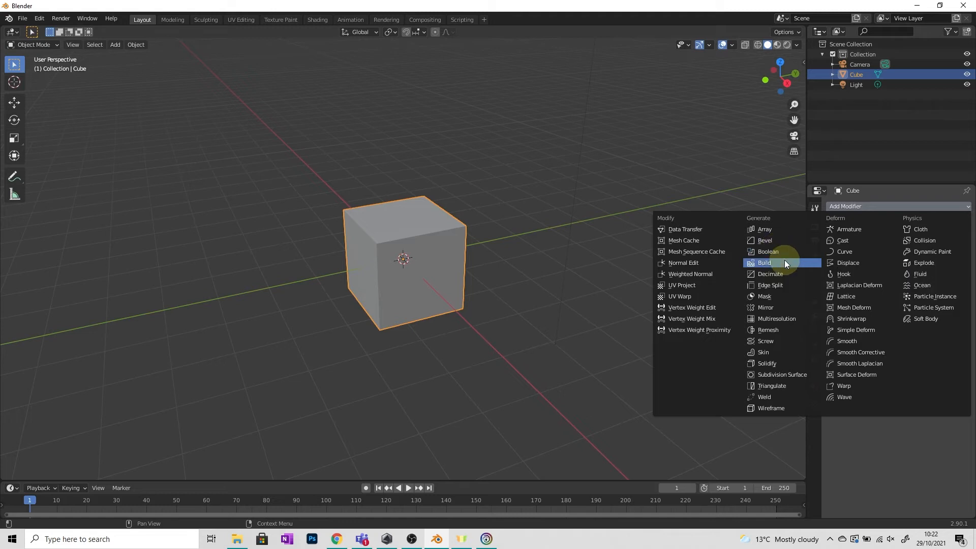
pyautogui.click(779, 377)
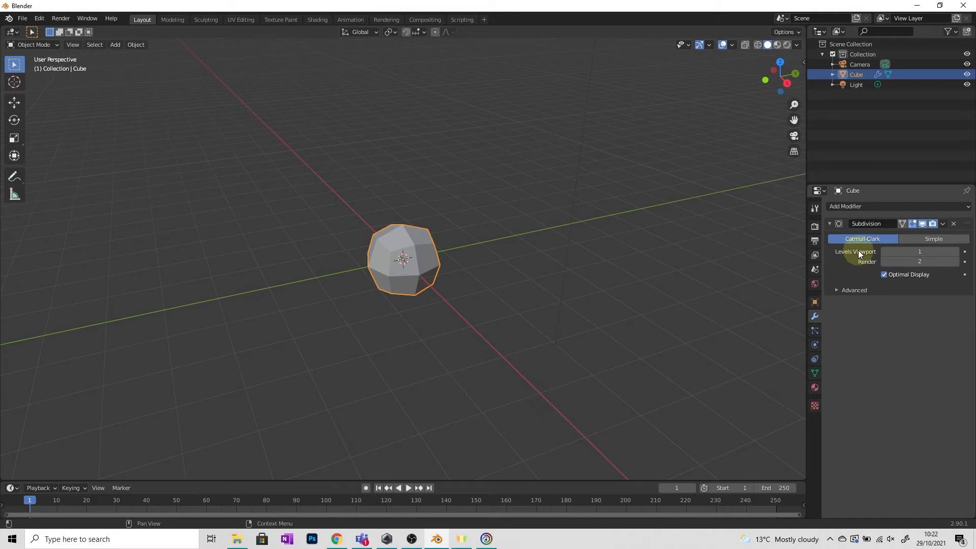
pyautogui.click(957, 251)
pyautogui.click(957, 251)
pyautogui.click(957, 251)
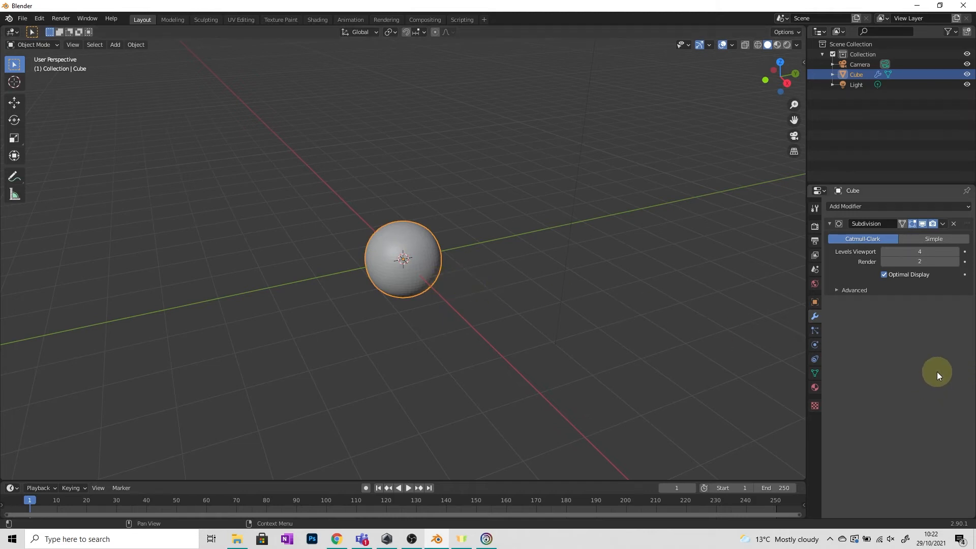
pyautogui.click(954, 226)
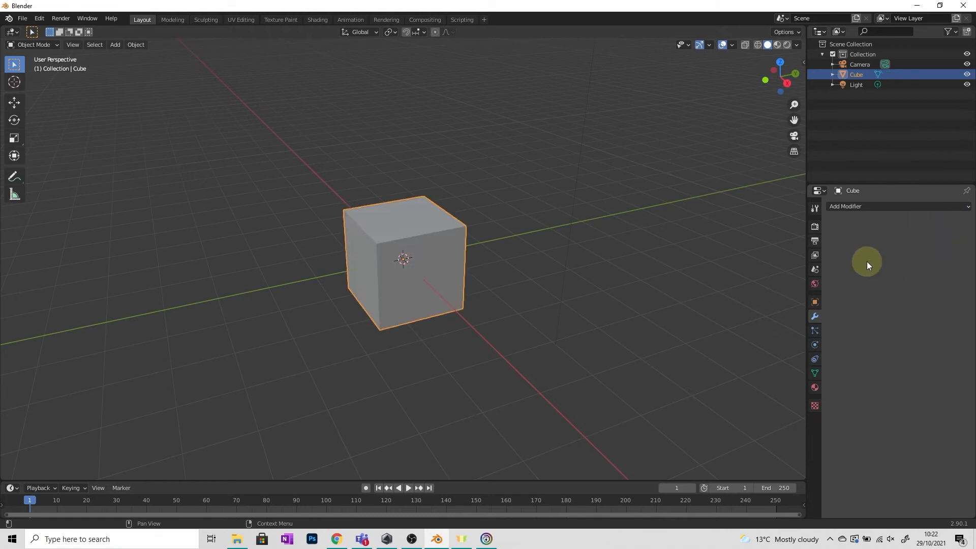
# Step: Add a Subdivision Surface modifier to the cube and set its Levels Viewport to 3
pyautogui.click(859, 206)
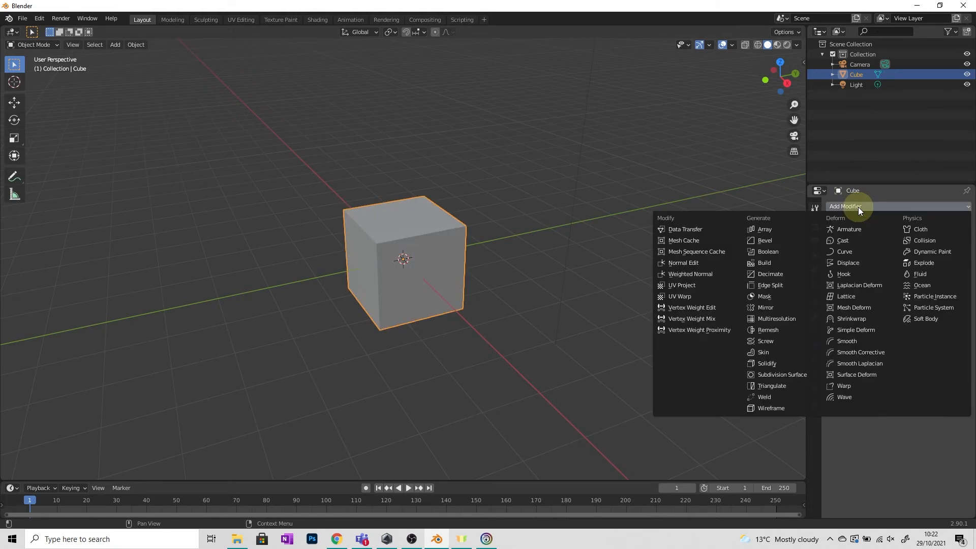
pyautogui.click(800, 375)
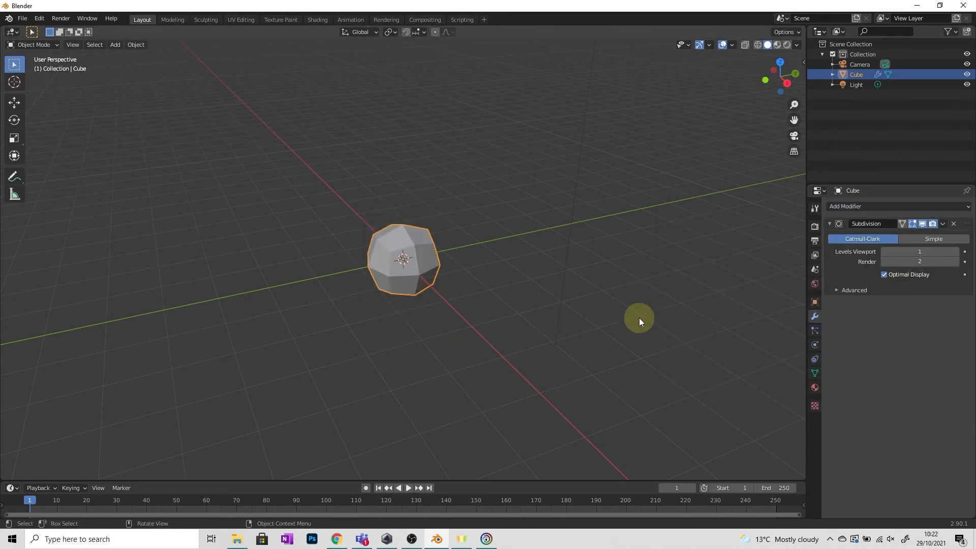
pyautogui.click(956, 252)
pyautogui.click(956, 253)
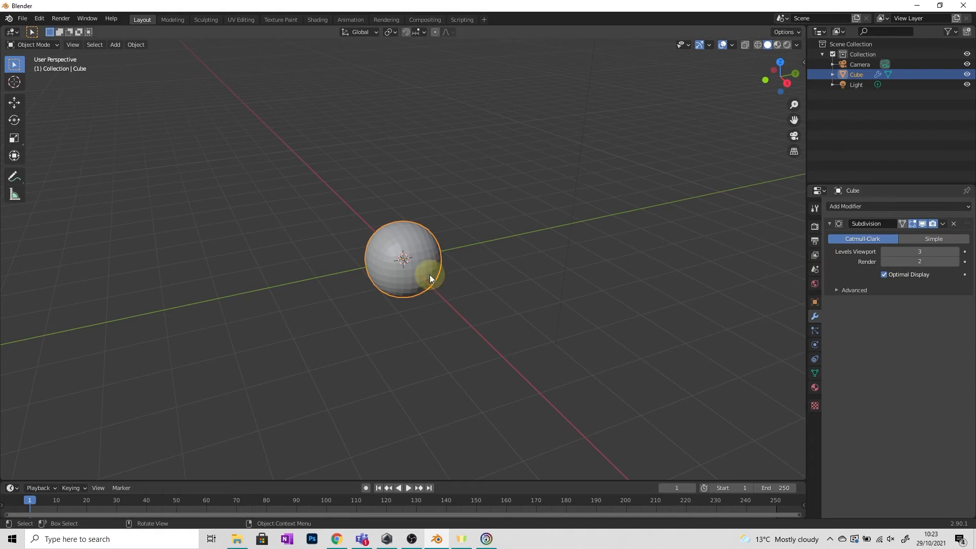
# Step: Enter Edit Mode and select individual corner vertices of the cube's control cage, ending with one upper corner
pyautogui.scroll(4, 429, 275)
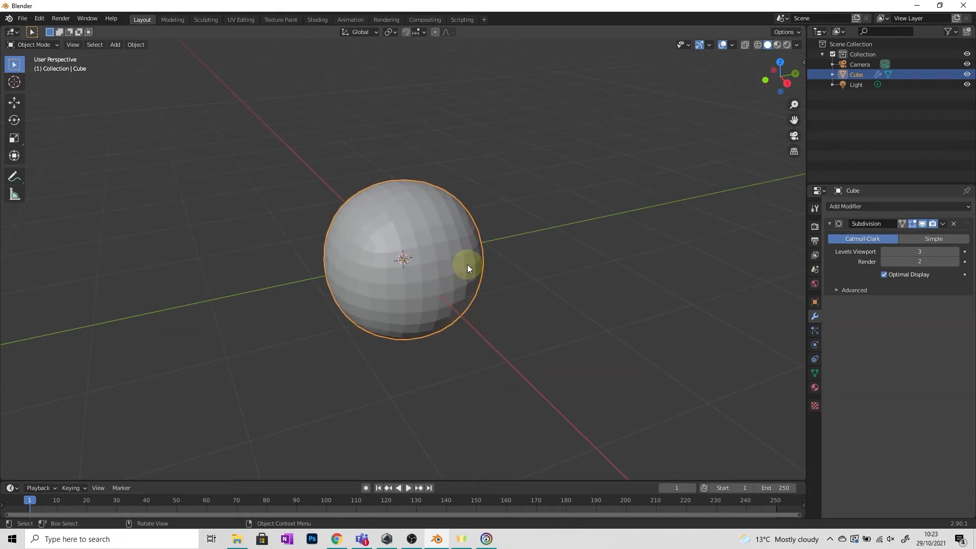
pyautogui.click(41, 45)
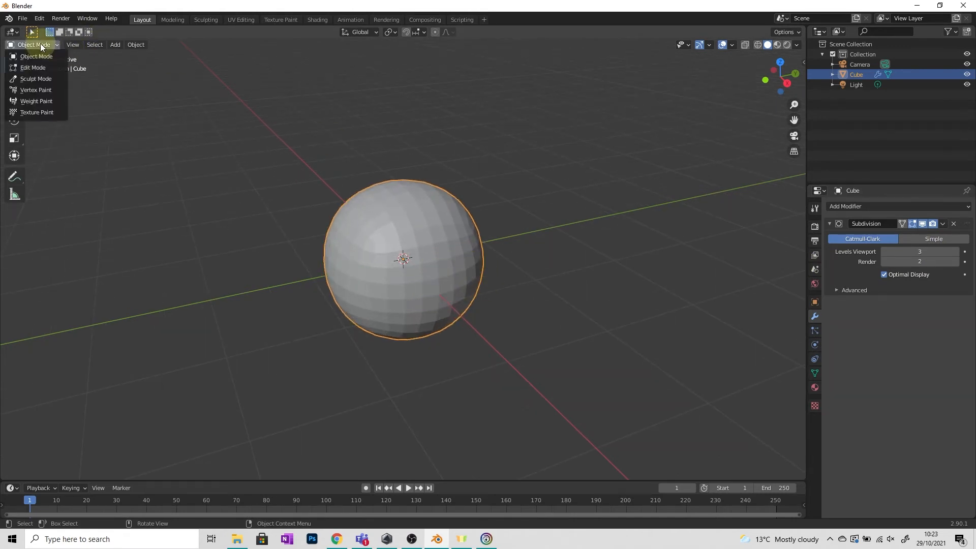
pyautogui.click(36, 77)
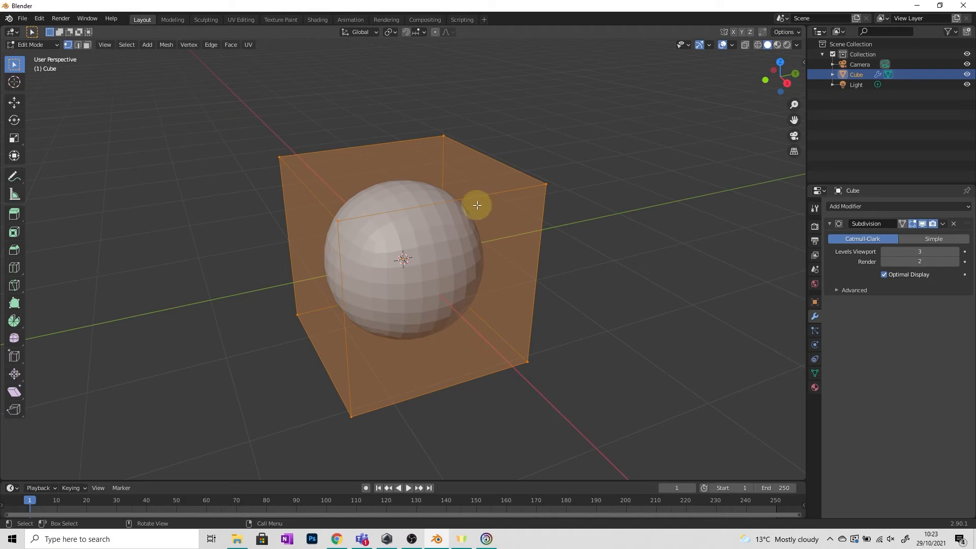
pyautogui.click(541, 184)
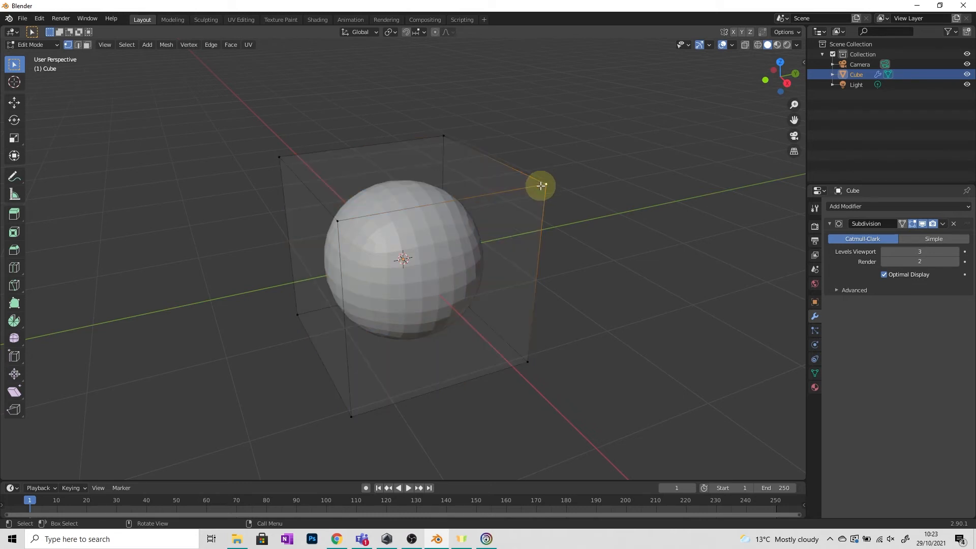
pyautogui.click(288, 164)
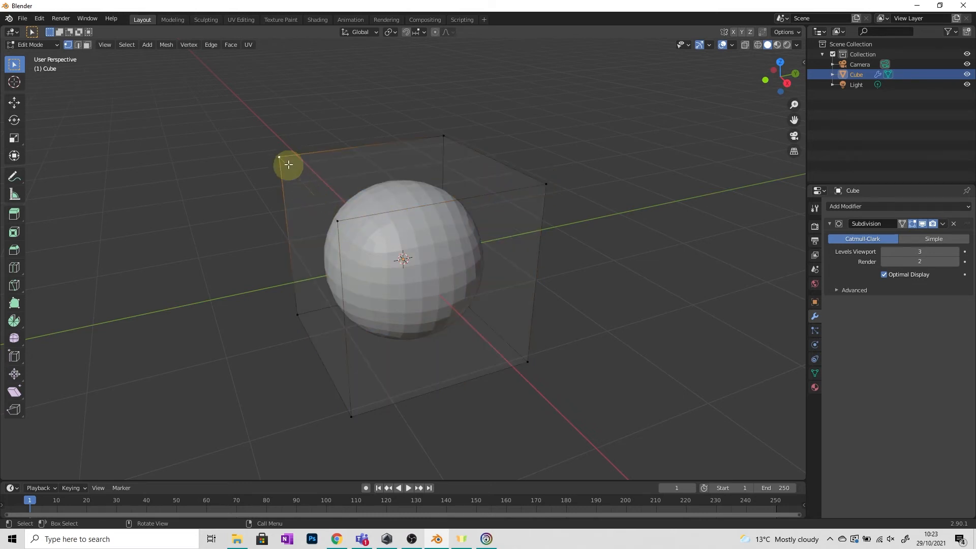
pyautogui.click(308, 323)
pyautogui.click(347, 406)
pyautogui.click(529, 355)
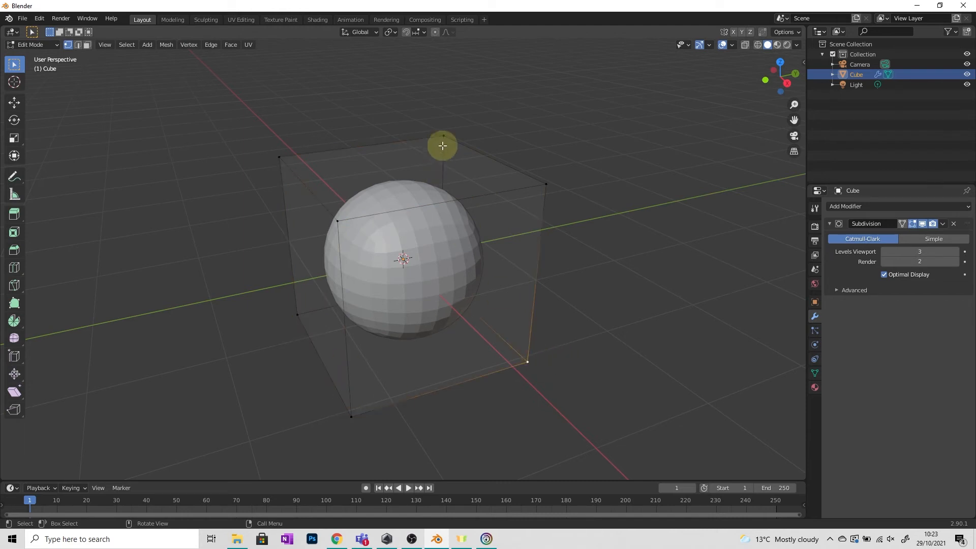
pyautogui.click(529, 184)
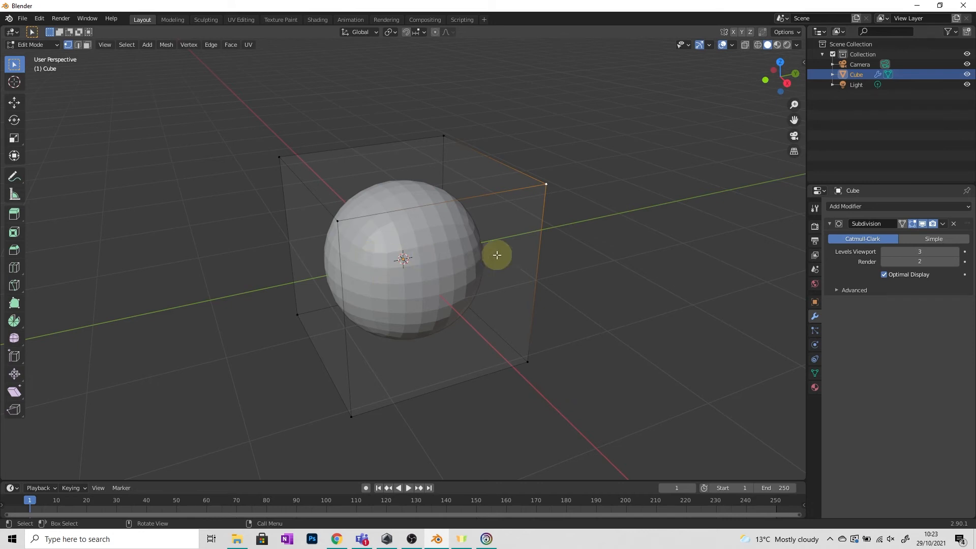
# Step: Move the selected corner vertex inward past the sphere, inspect the deformed shape from several angles, and undo the move
pyautogui.press('g')
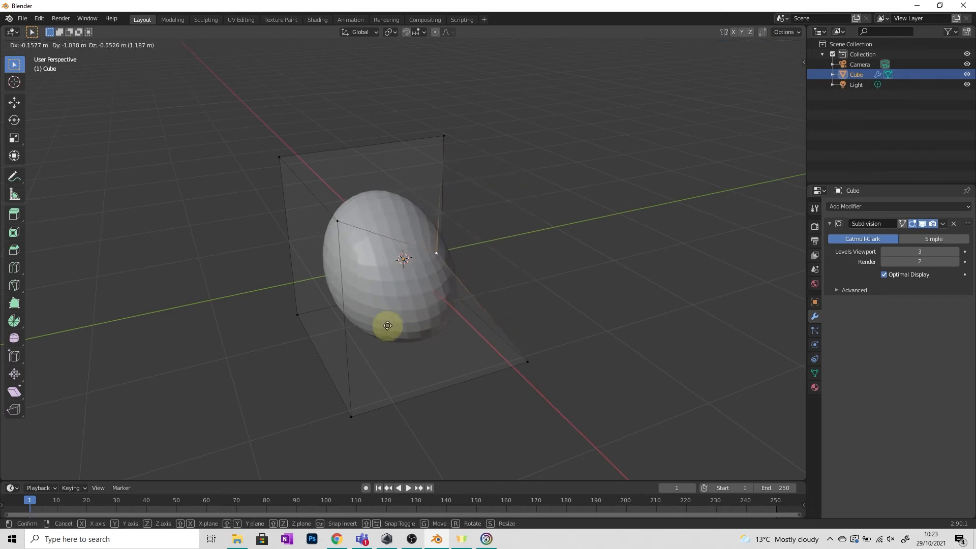
pyautogui.click(345, 349)
pyautogui.moveTo(344, 349); pyautogui.dragTo(503, 309, button='middle')
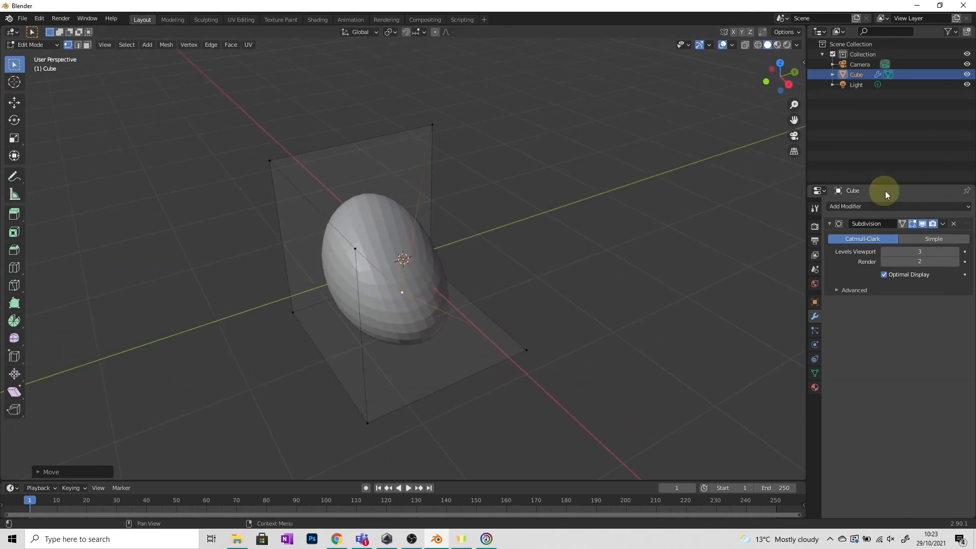
pyautogui.moveTo(784, 233); pyautogui.dragTo(320, 284, button='middle')
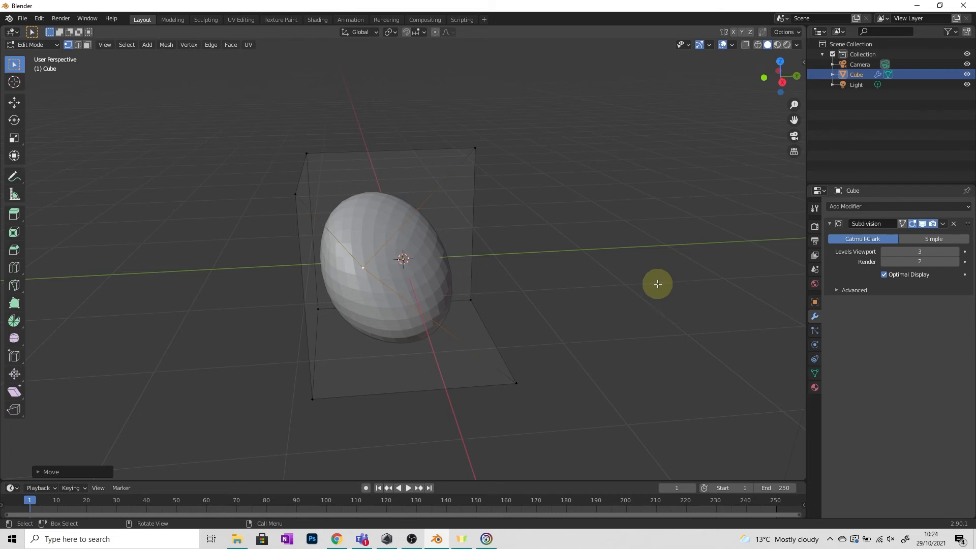
pyautogui.moveTo(657, 284); pyautogui.dragTo(588, 300, button='middle')
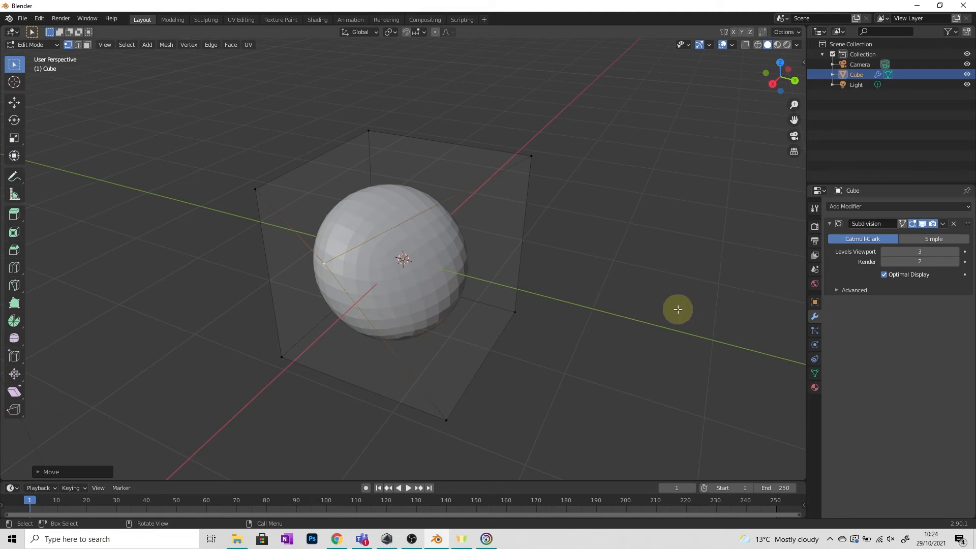
pyautogui.hotkey('ctrl', 'z')
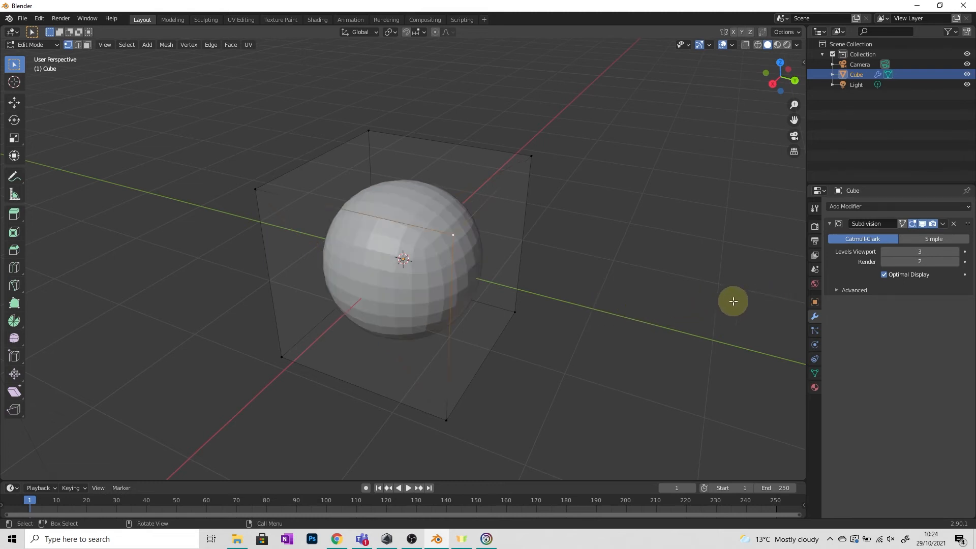
# Step: Remove the Subdivision modifier from the cube and return to Object Mode
pyautogui.click(954, 223)
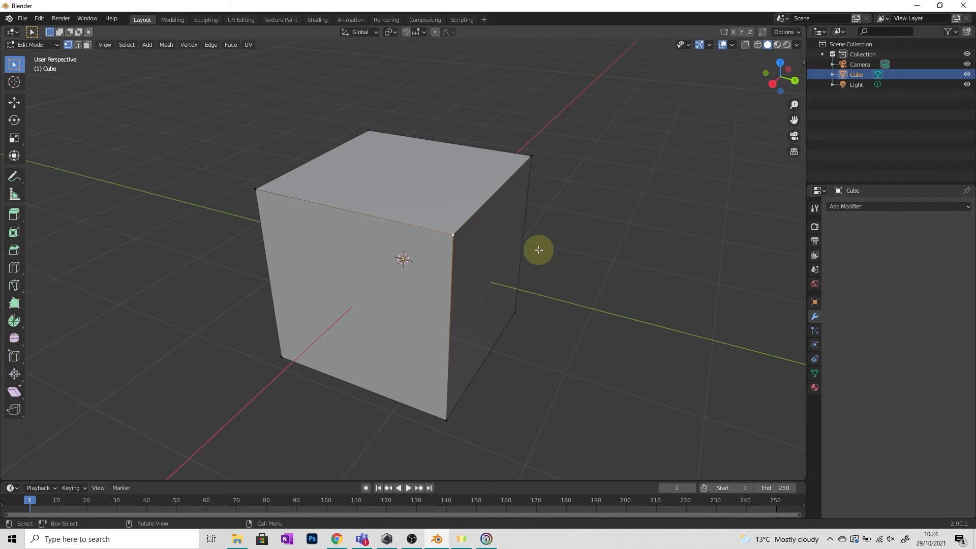
pyautogui.click(35, 44)
pyautogui.click(32, 57)
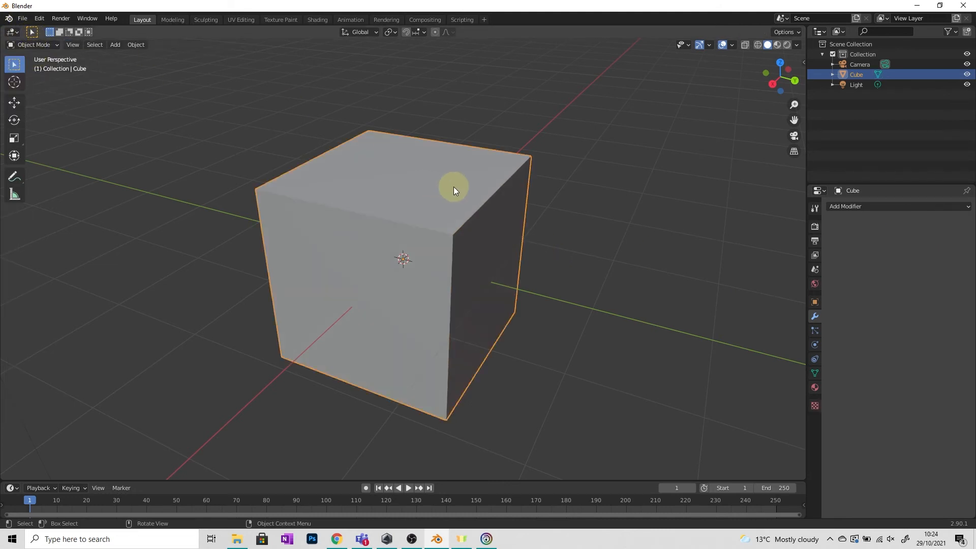
# Step: Add an Array modifier to the cube and set its count to 10
pyautogui.click(849, 206)
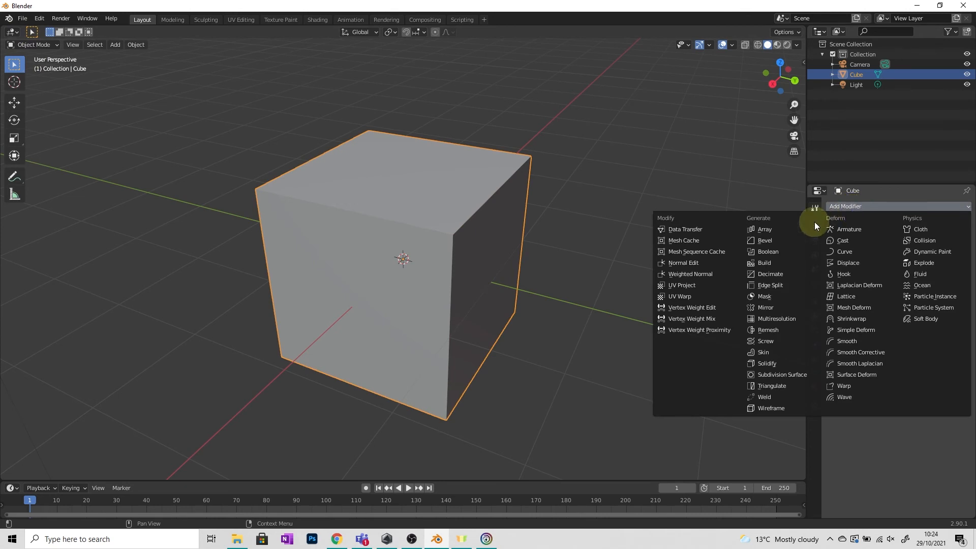
pyautogui.click(778, 228)
pyautogui.moveTo(363, 227); pyautogui.dragTo(406, 242, button='middle')
pyautogui.scroll(-3, 381, 241)
pyautogui.moveTo(566, 267); pyautogui.dragTo(500, 297, button='middle')
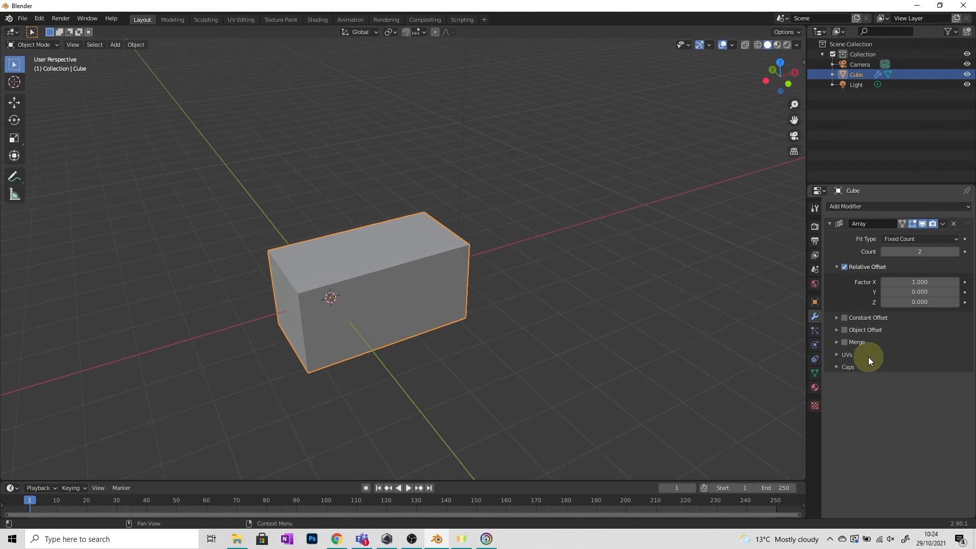
pyautogui.click(957, 253)
pyautogui.click(956, 253)
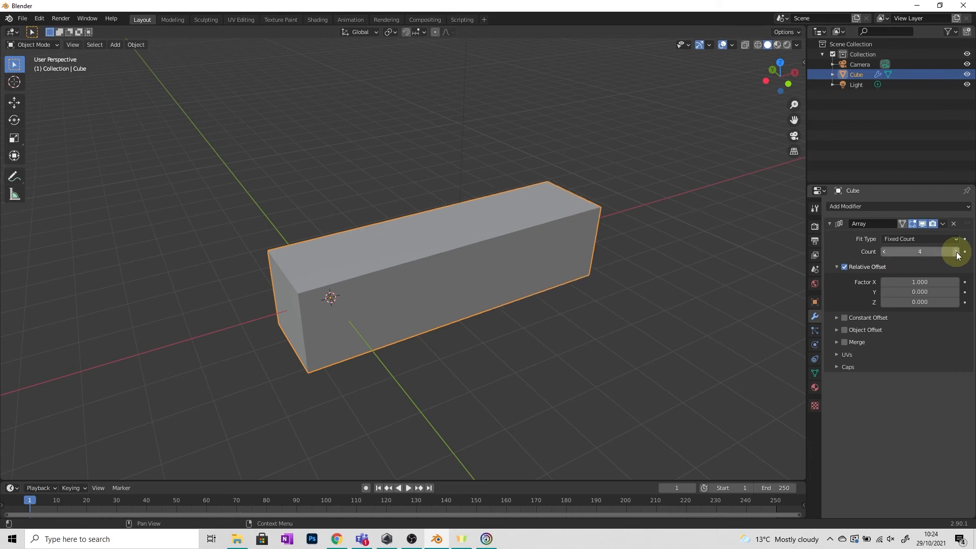
pyautogui.click(957, 253)
pyautogui.click(957, 253)
pyautogui.click(957, 253)
pyautogui.click(957, 252)
pyautogui.click(957, 252)
pyautogui.click(957, 252)
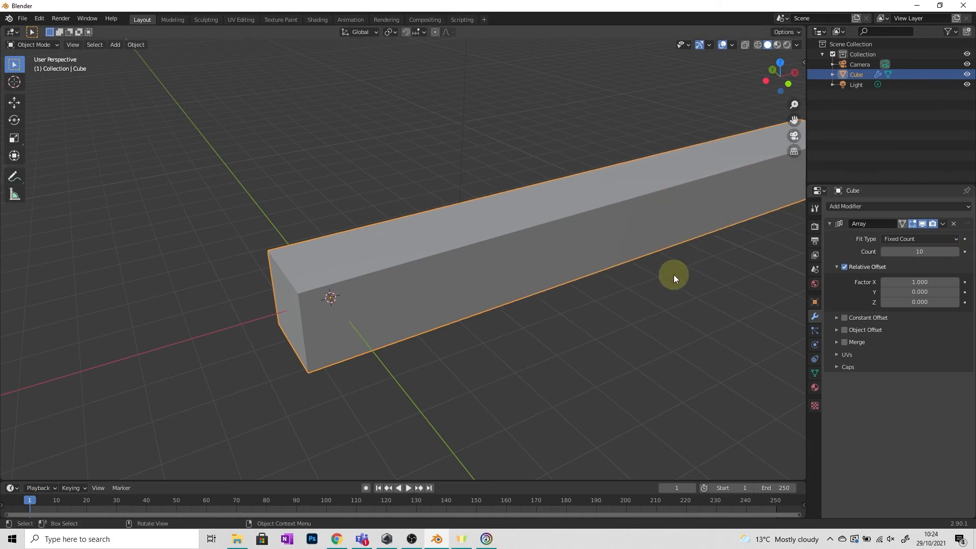
# Step: Set the array's relative offset factors to X 2.000, Y 1.100 and Z 1.100
pyautogui.scroll(-2, 737, 285)
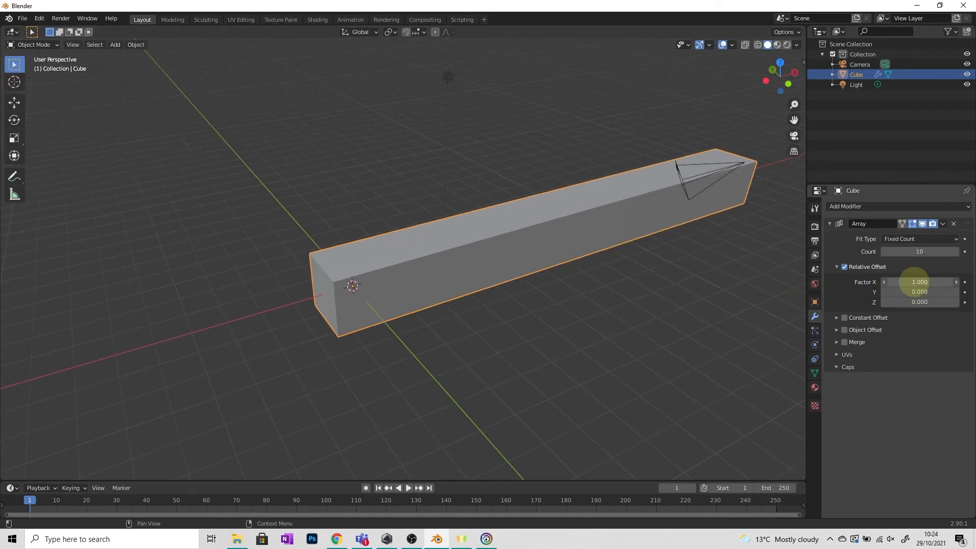
pyautogui.moveTo(913, 282); pyautogui.dragTo(922, 279)
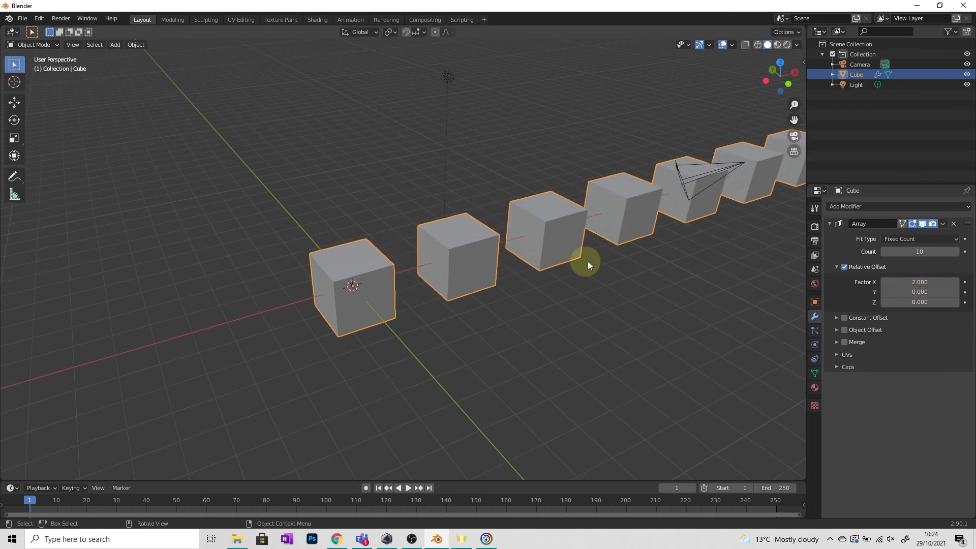
pyautogui.moveTo(588, 261); pyautogui.dragTo(820, 291, button='middle')
pyautogui.moveTo(896, 292); pyautogui.dragTo(905, 302)
# Step: Switch the cube to Edit Mode and move the selected top corner vertex inward across the base cube, deforming all array copies
pyautogui.moveTo(610, 316); pyautogui.dragTo(529, 309, button='middle')
pyautogui.scroll(5, 529, 311)
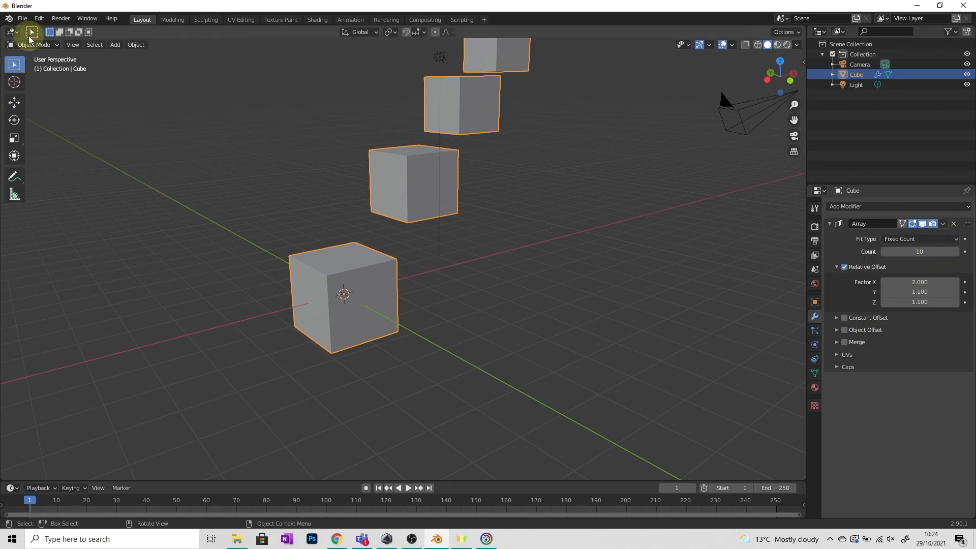
pyautogui.click(50, 46)
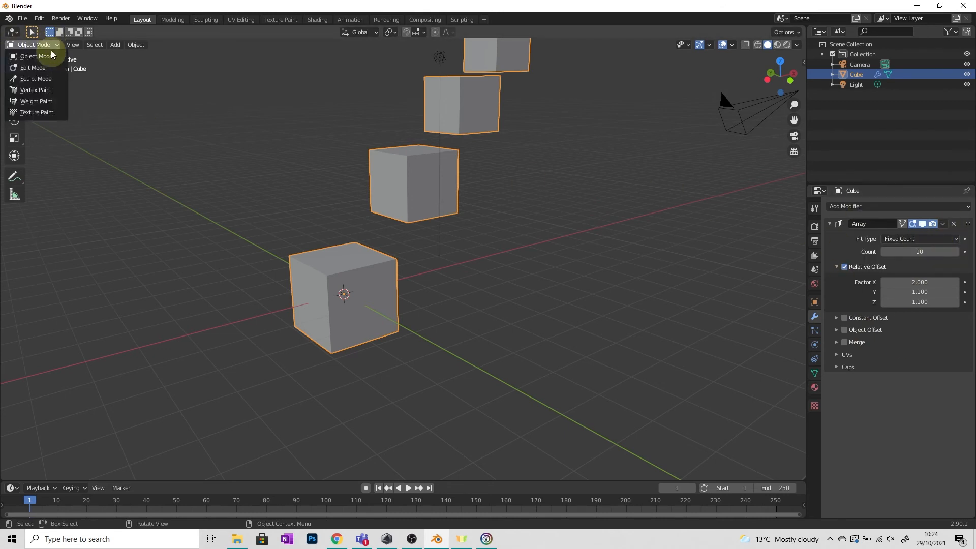
pyautogui.click(43, 57)
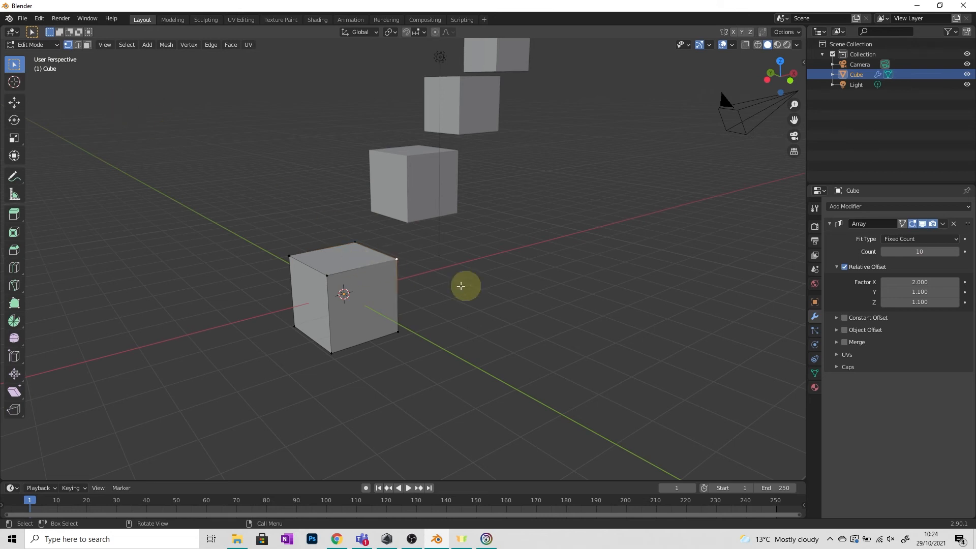
pyautogui.press('g')
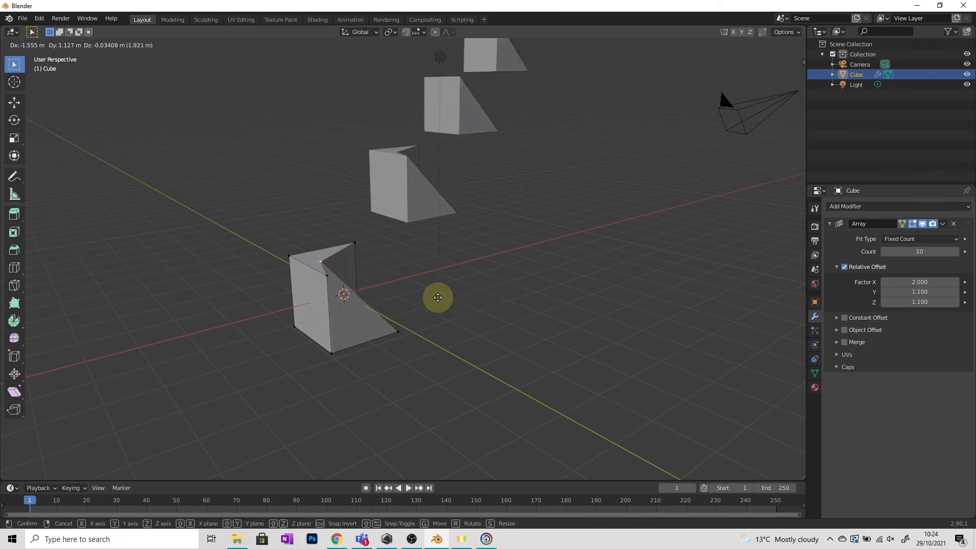
pyautogui.click(436, 293)
pyautogui.moveTo(510, 305); pyautogui.dragTo(444, 319, button='middle')
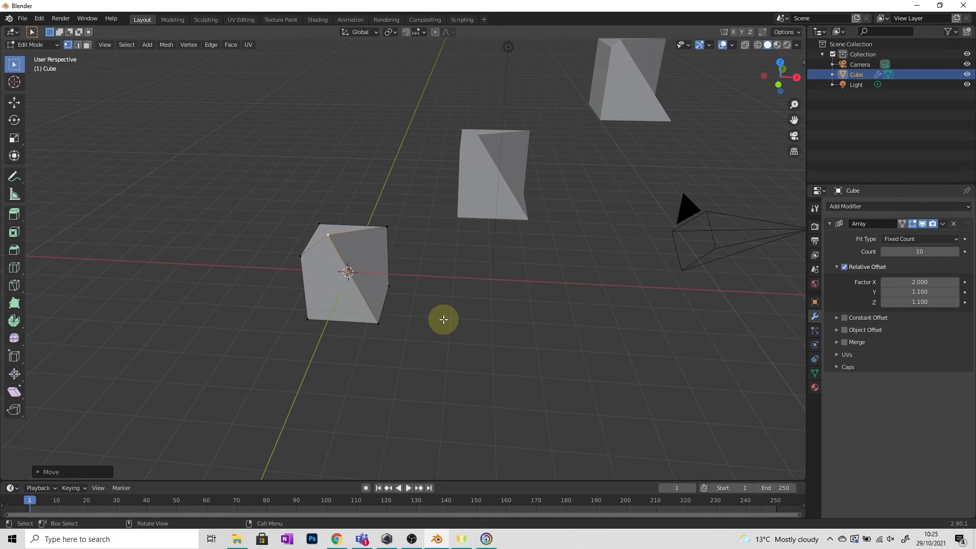
# Step: Remove the Array modifier from the cube and undo the vertex move, returning to the undeformed cube in Object Mode
pyautogui.click(954, 225)
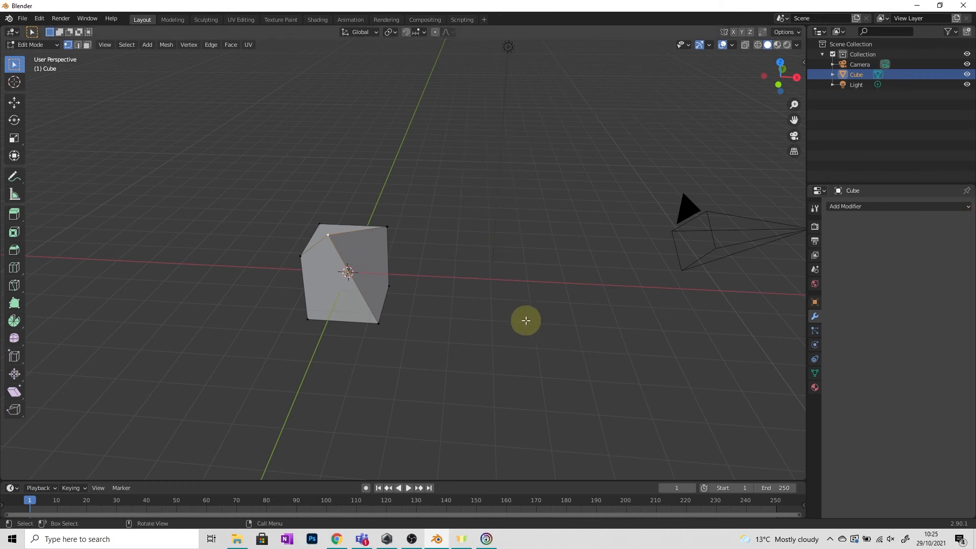
pyautogui.hotkey('ctrl', 'z')
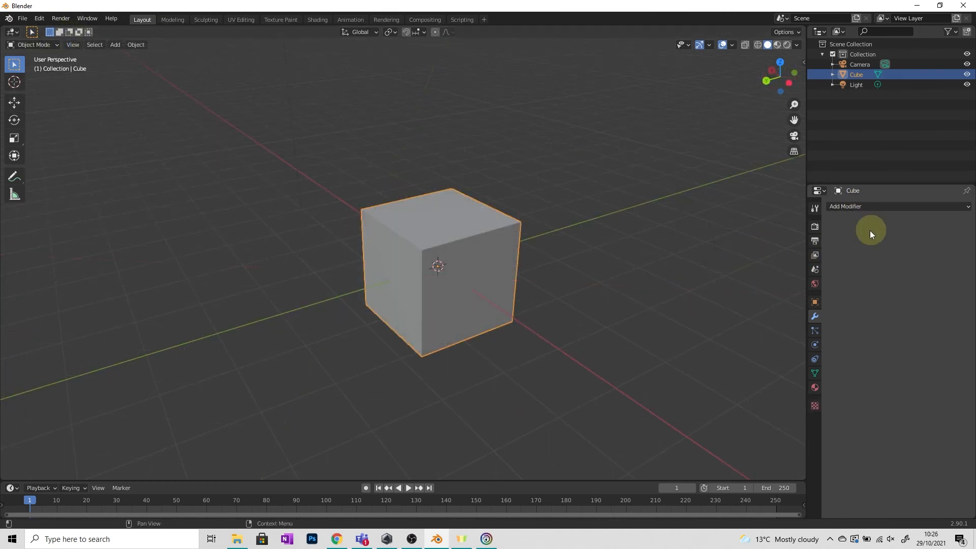
# Step: Add an Ocean modifier to the cube and look over the whole generated surface
pyautogui.click(886, 205)
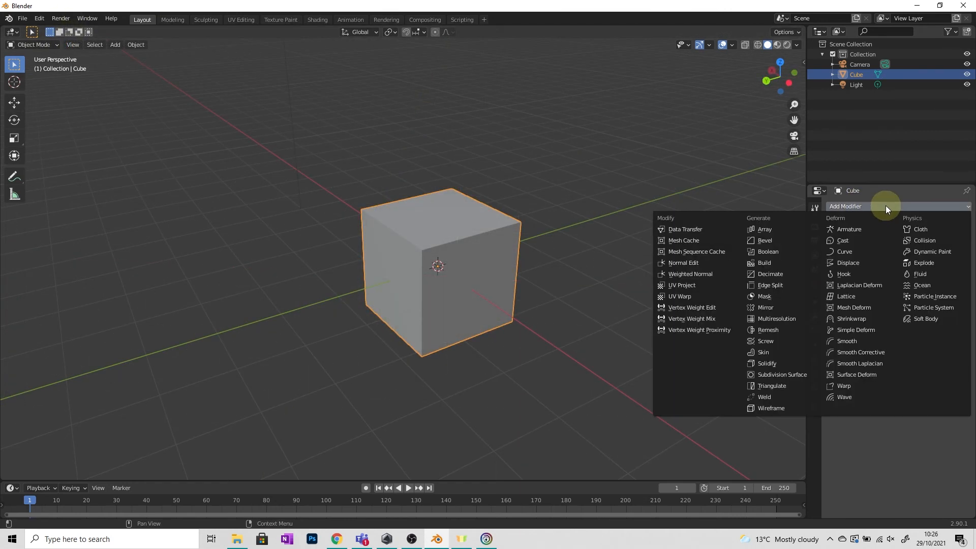
pyautogui.click(929, 285)
pyautogui.scroll(-4, 322, 248)
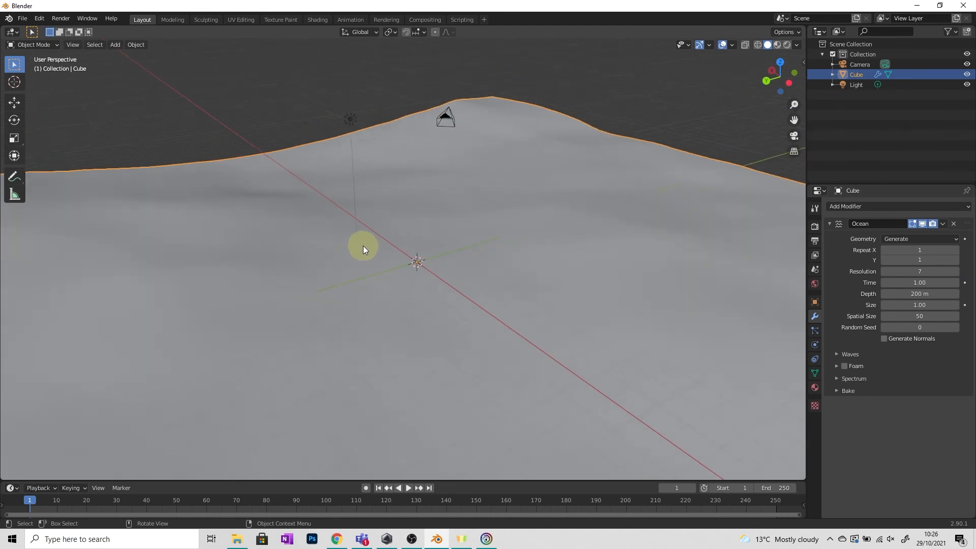
pyautogui.moveTo(475, 264)
pyautogui.mouseDown(button='middle')
pyautogui.moveTo(505, 263)
pyautogui.moveTo(536, 242)
pyautogui.moveTo(492, 267)
pyautogui.mouseUp(button='middle')
pyautogui.moveTo(402, 238)
pyautogui.mouseDown(button='middle')
pyautogui.moveTo(398, 222)
pyautogui.moveTo(389, 230)
pyautogui.mouseUp(button='middle')
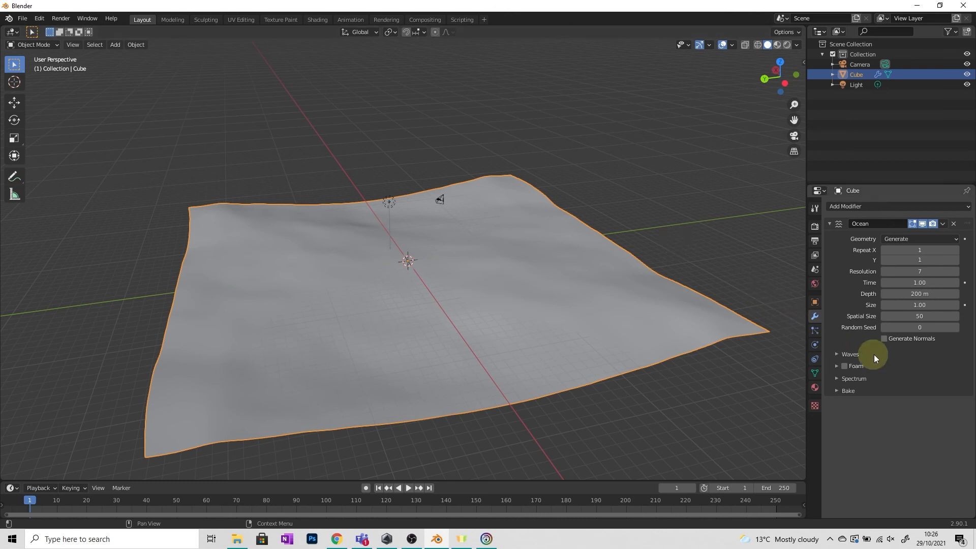
# Step: Set the Ocean modifier's waves to scale 4.000, smallest wave 0 m, choppiness 0.88 and wind velocity 34.7 m/s
pyautogui.click(842, 352)
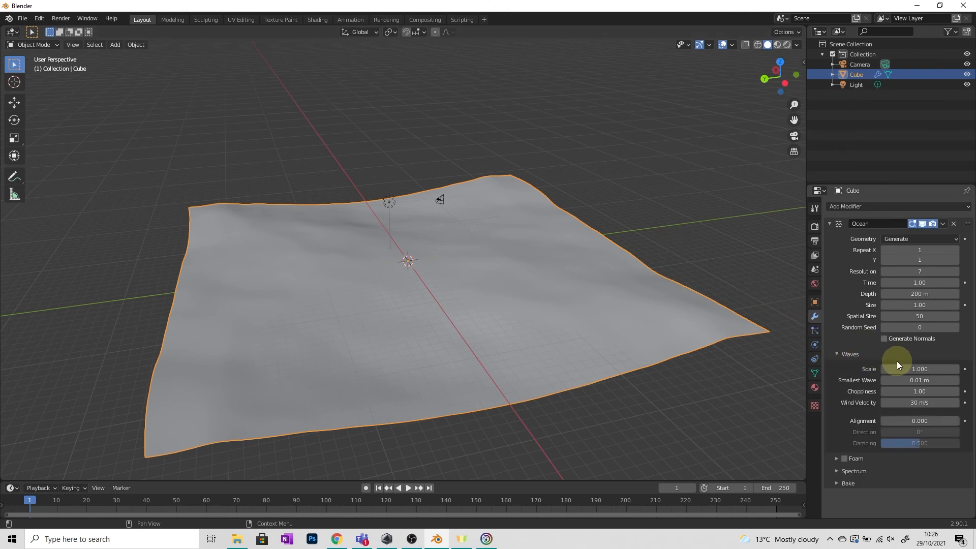
pyautogui.moveTo(906, 369); pyautogui.dragTo(921, 402)
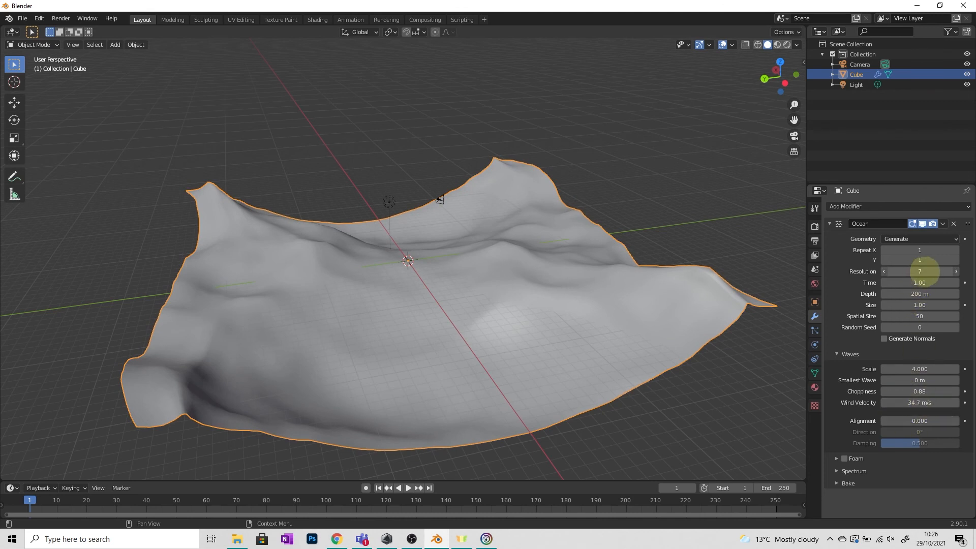
# Step: Set the Ocean modifier's resolution to 9 and its time to 18.20, and deselect the ocean surface
pyautogui.moveTo(924, 272); pyautogui.dragTo(942, 271)
pyautogui.moveTo(415, 272); pyautogui.dragTo(709, 300, button='middle')
pyautogui.scroll(3, 437, 312)
pyautogui.scroll(-6, 510, 272)
pyautogui.moveTo(908, 280); pyautogui.dragTo(785, 238)
pyautogui.click(785, 238)
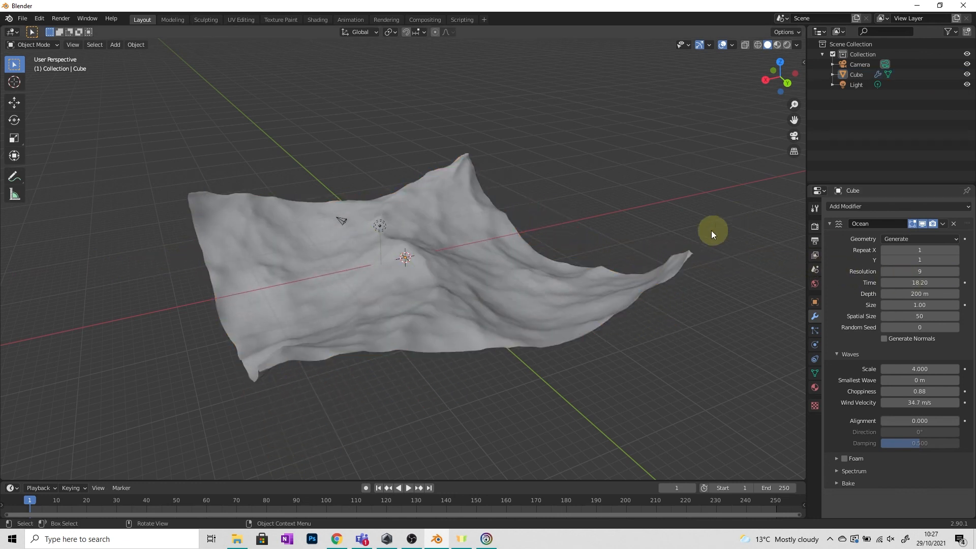
# Step: Open the list of modifiers that can be added to the ocean object
pyautogui.click(846, 206)
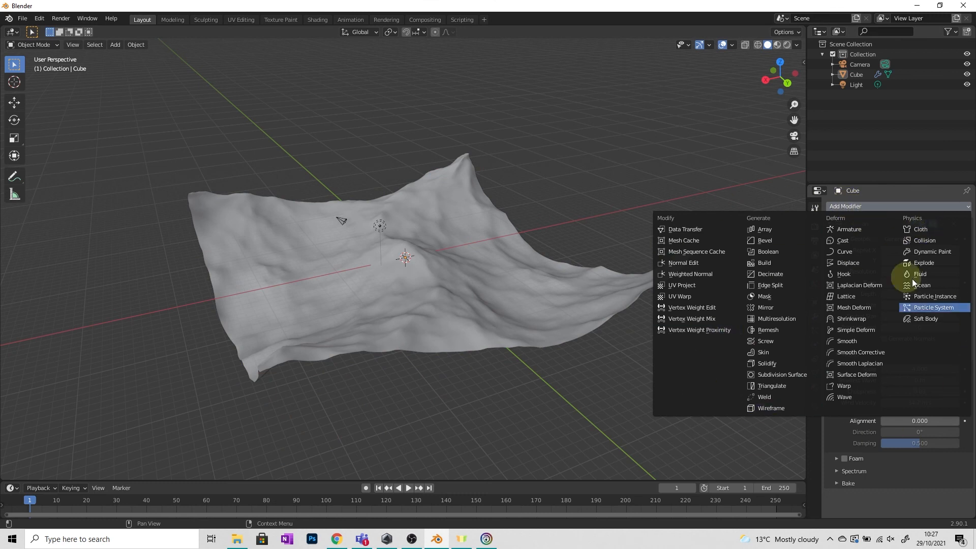